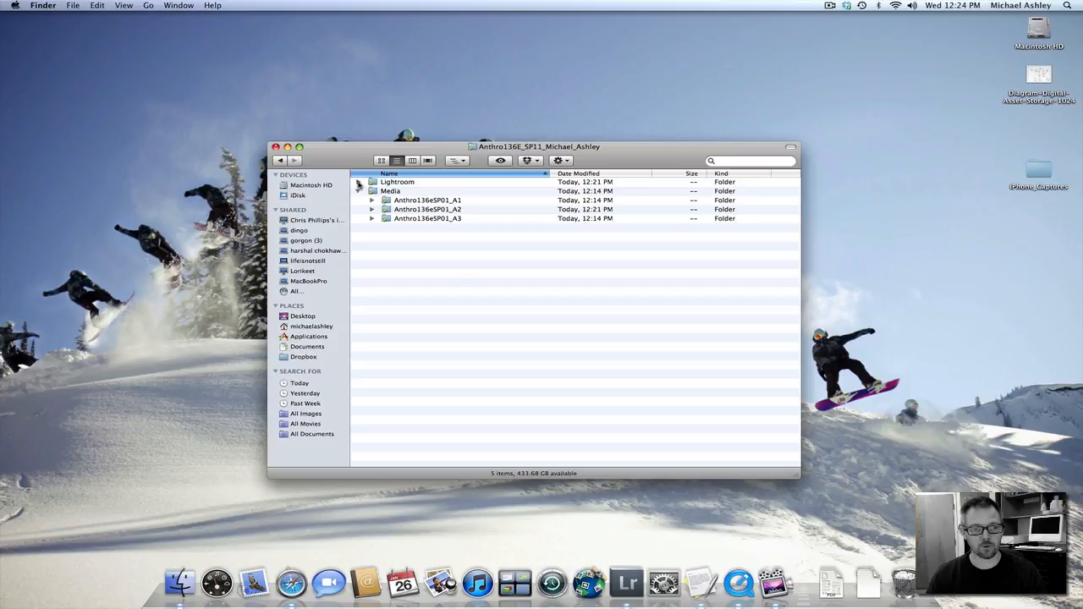
Examine the contents of the Lightroom folder inside the course folder, leaving it collapsed.
{"action": "left_click", "coordinate": [358, 182]}
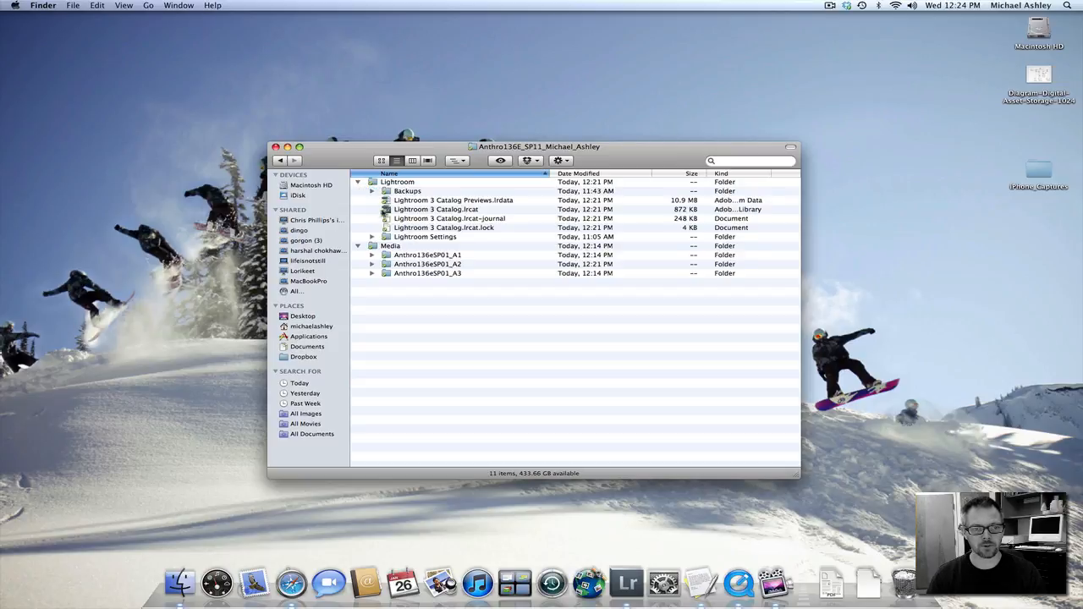
{"action": "left_click", "coordinate": [358, 182]}
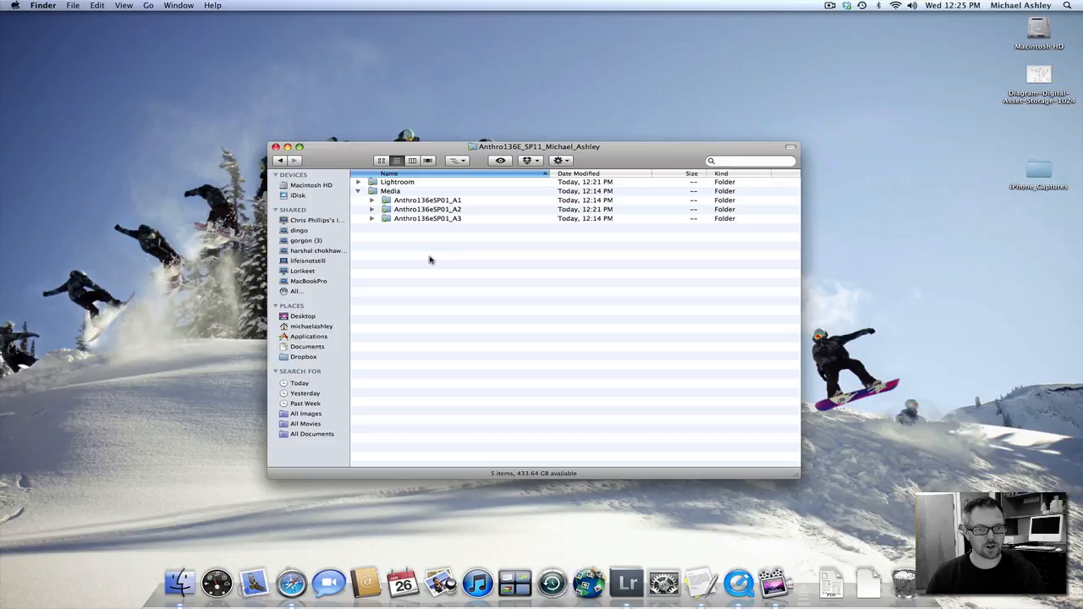
Switch to Lightroom and choose Lightroom 3 Catalog.lrcat in the Dropbox course folder as the default startup catalog in the preferences.
{"action": "key", "text": "super+Tab"}
{"action": "key", "text": "super+Tab"}
{"action": "key", "text": "super+Tab"}
{"action": "key", "text": "super+Tab"}
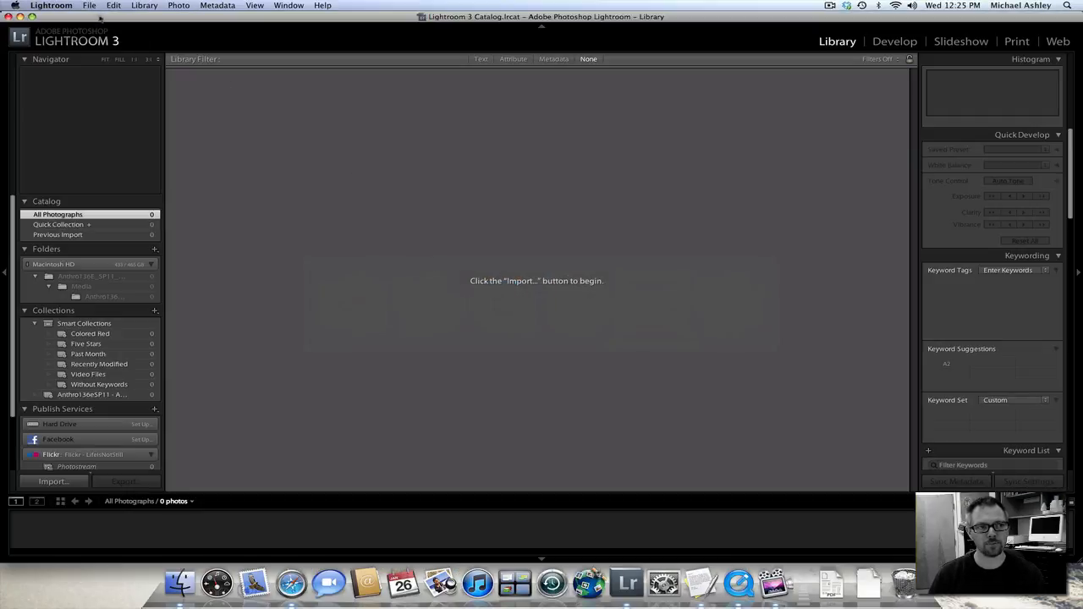
{"action": "left_click", "coordinate": [68, 5]}
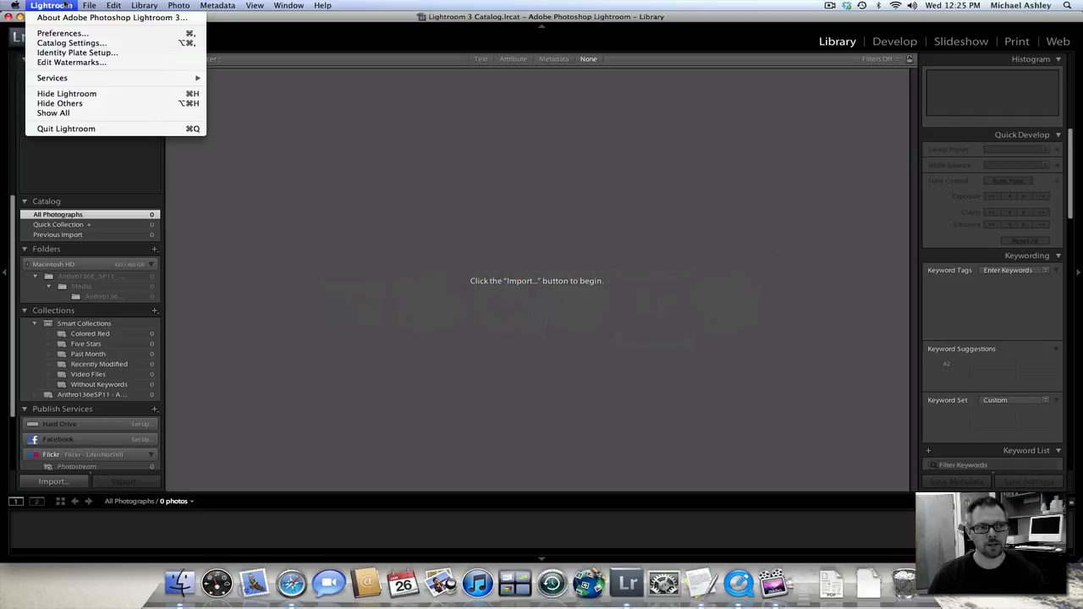
{"action": "left_click", "coordinate": [73, 34]}
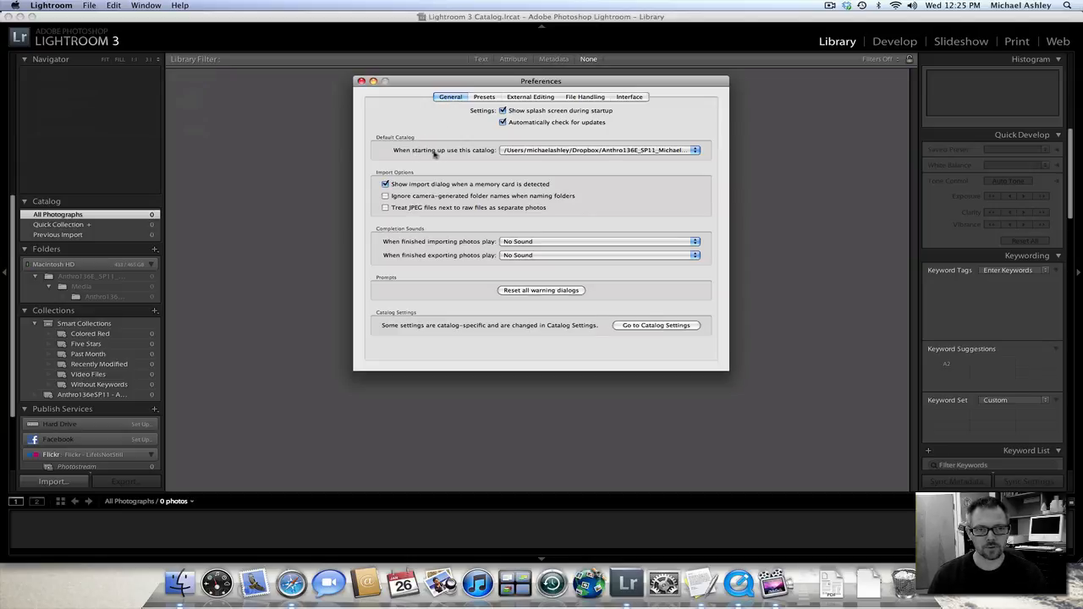
{"action": "left_click", "coordinate": [510, 152]}
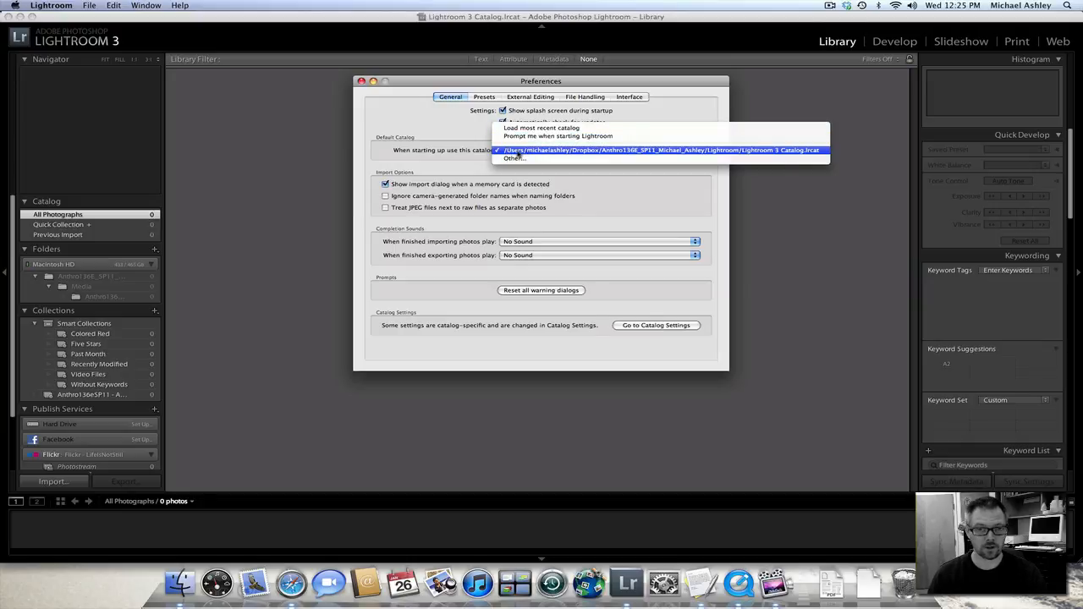
{"action": "left_click", "coordinate": [519, 153]}
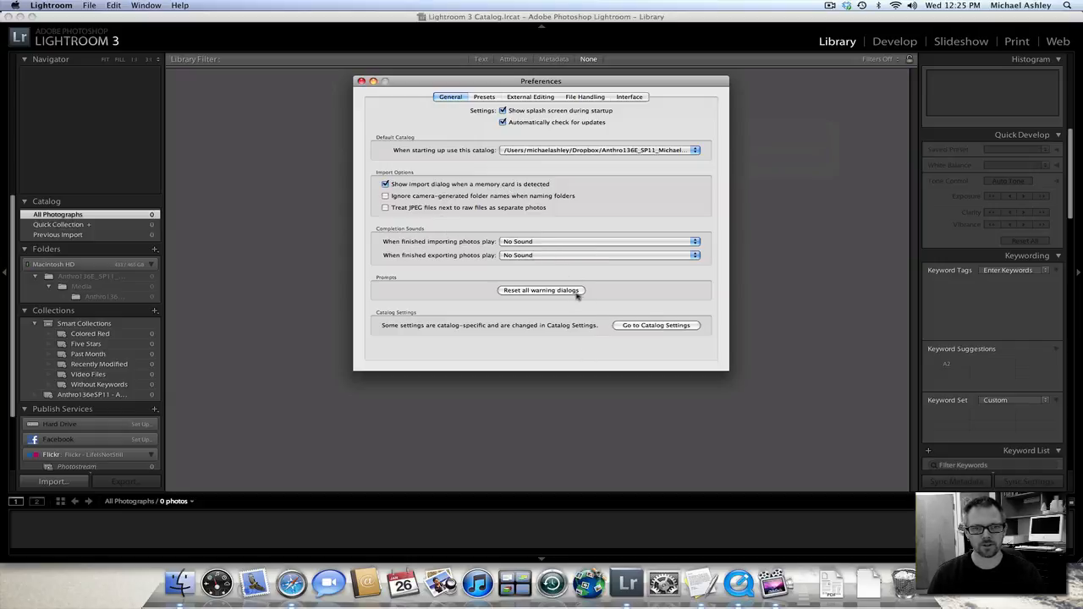
Review the Presets preferences and set the bit depth for external editing in Photoshop CS5 to 16 bits/component.
{"action": "left_click", "coordinate": [484, 97]}
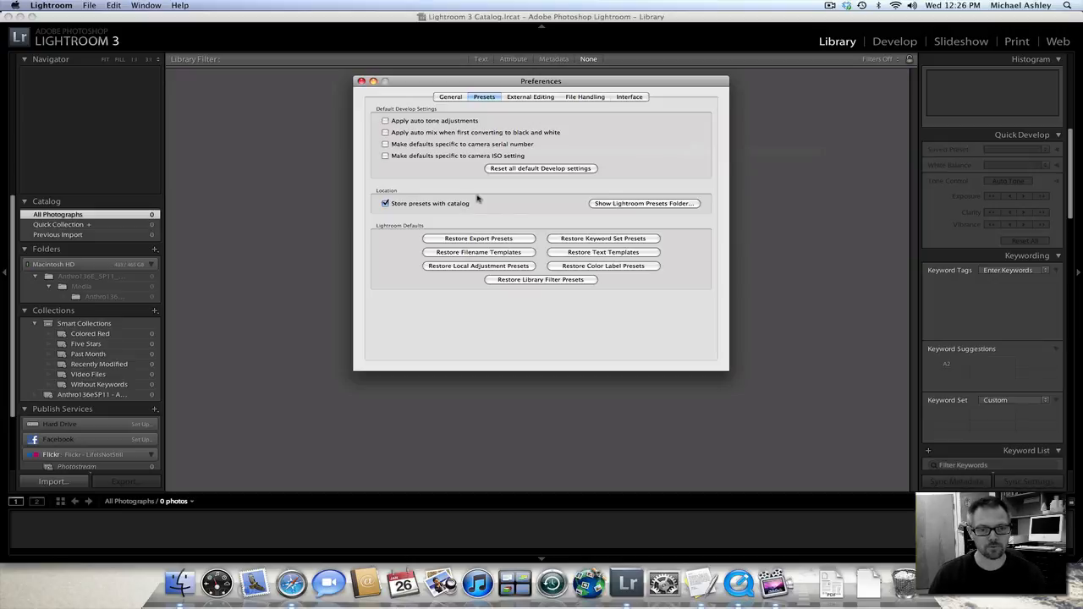
{"action": "left_click", "coordinate": [512, 98]}
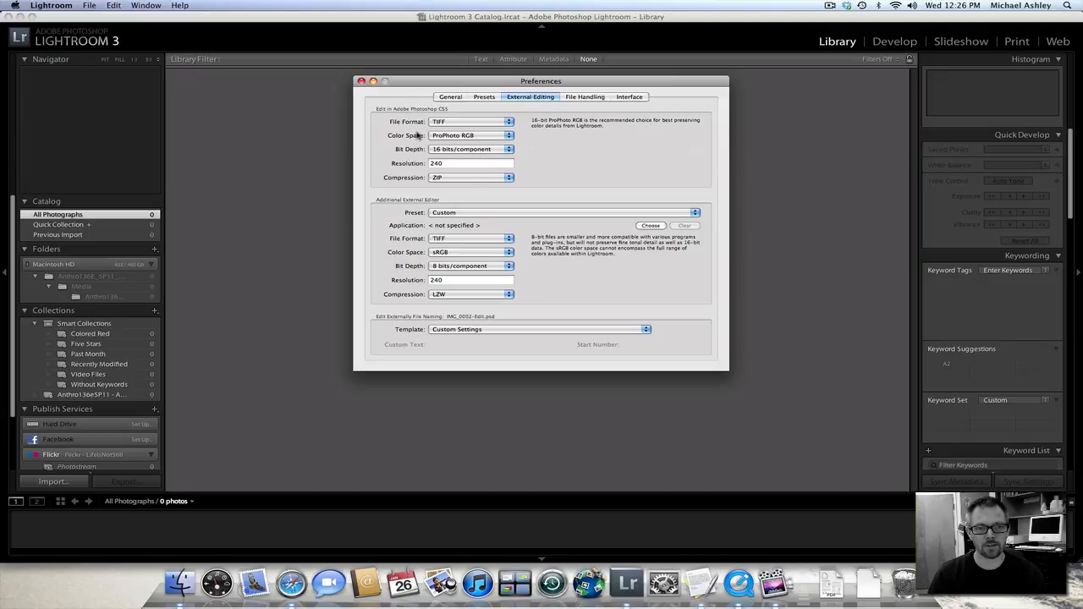
{"action": "left_click", "coordinate": [487, 148]}
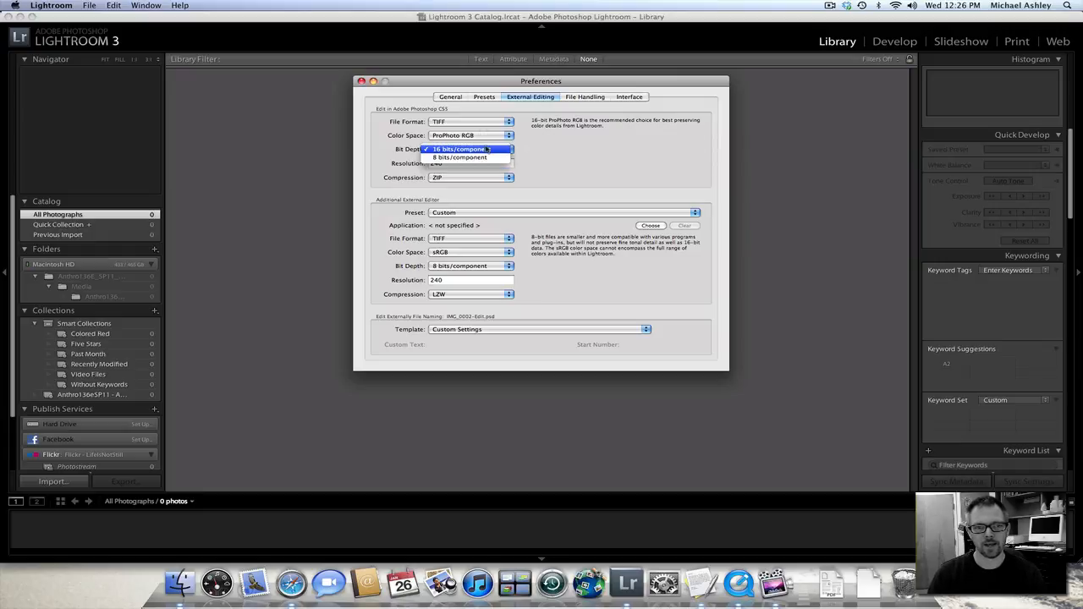
{"action": "left_click", "coordinate": [488, 150]}
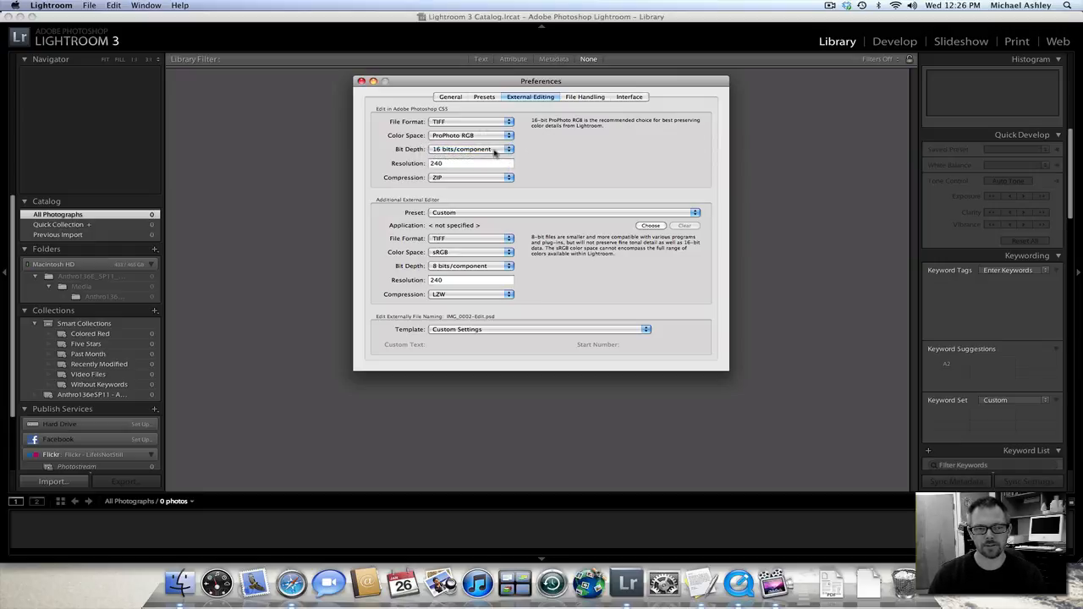
{"action": "left_click", "coordinate": [487, 150]}
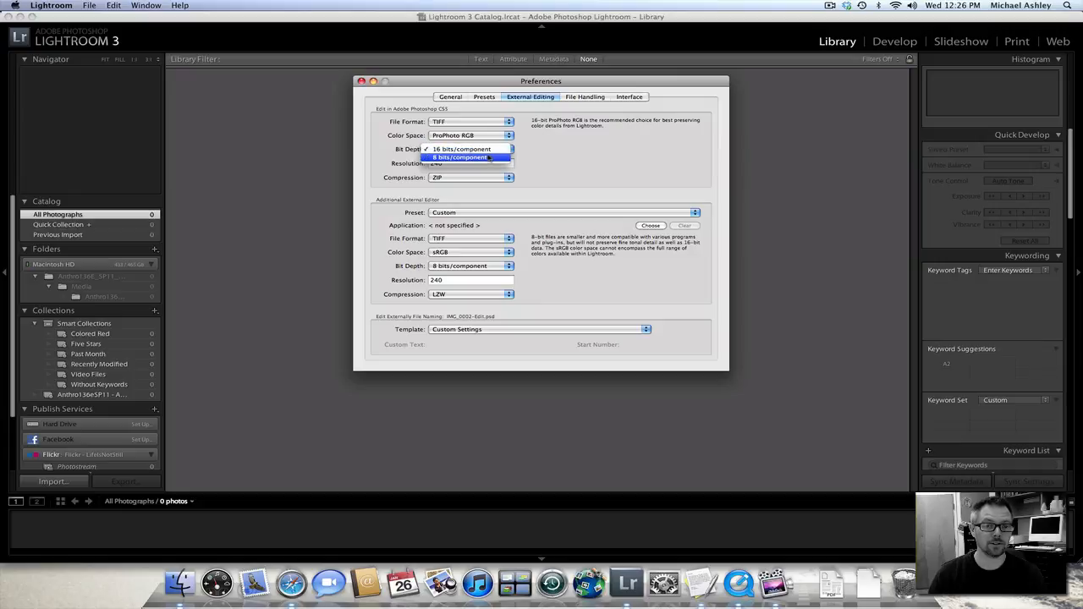
{"action": "left_click", "coordinate": [584, 153]}
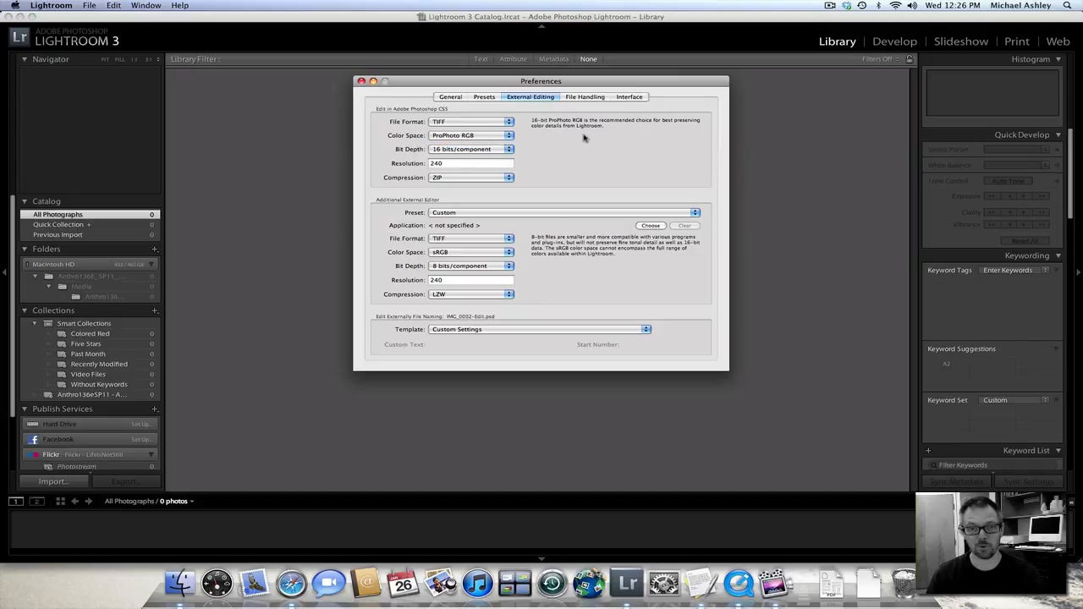
Set the import DNG creation preferences to dng extension, Camera Raw 5.4 and later compatibility, and Full Size JPEG preview.
{"action": "left_click", "coordinate": [590, 98]}
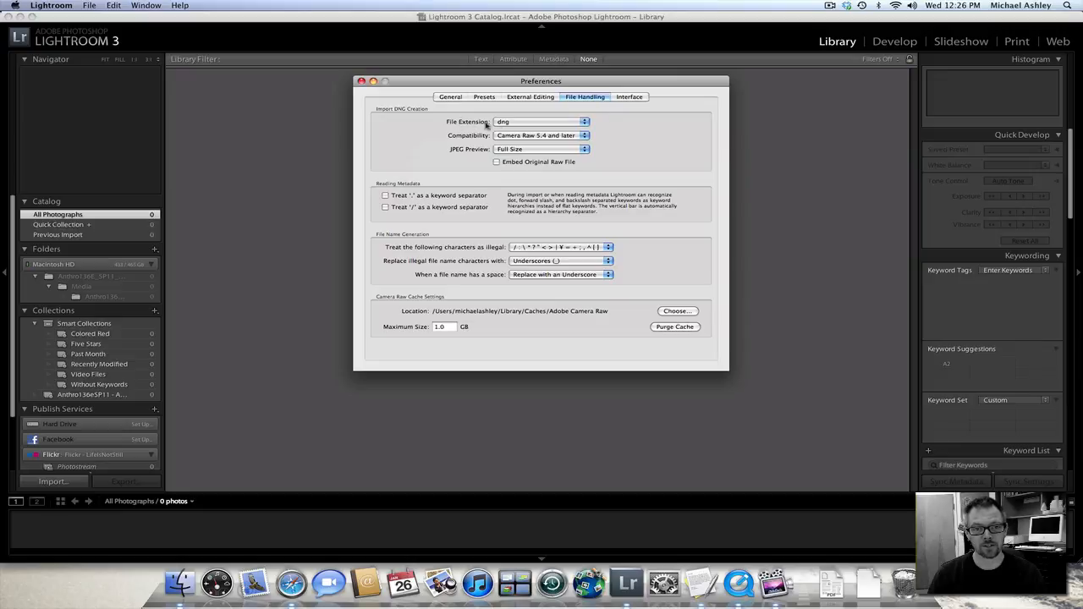
{"action": "left_click", "coordinate": [512, 123]}
{"action": "left_click", "coordinate": [511, 123]}
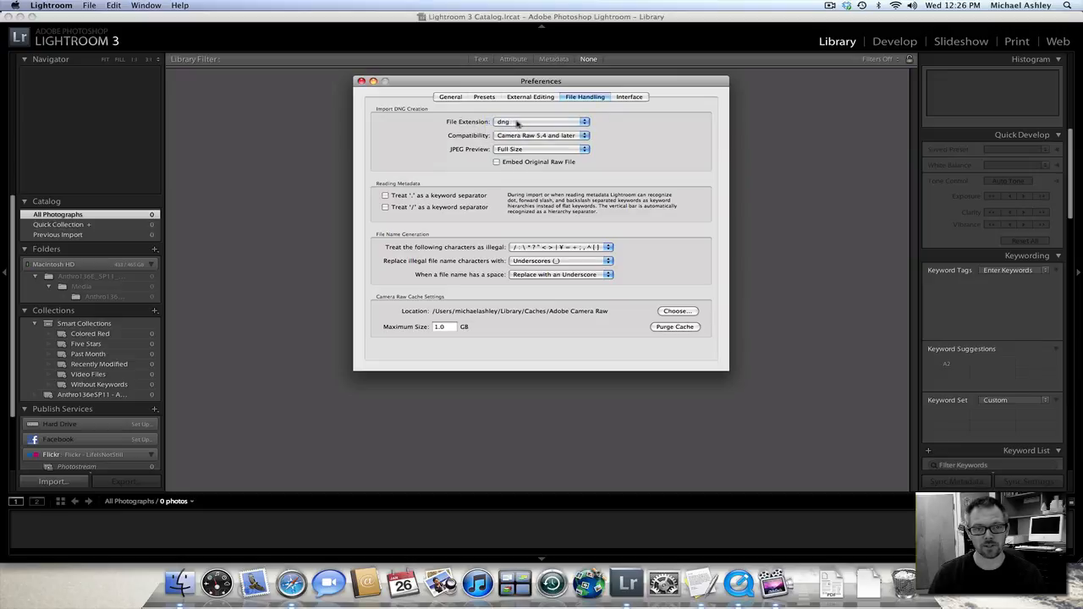
{"action": "left_click", "coordinate": [504, 136]}
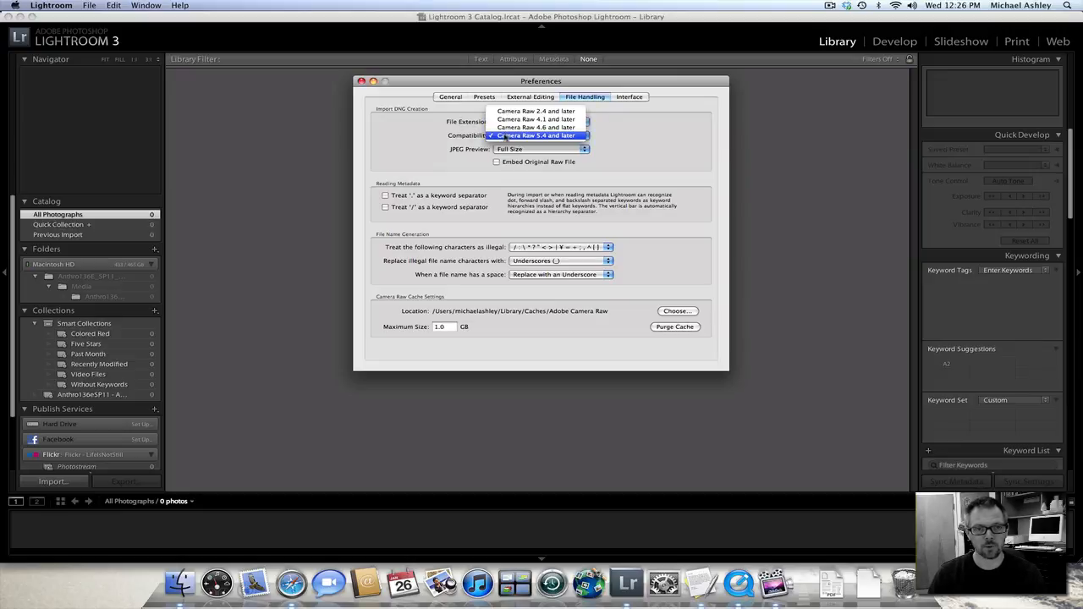
{"action": "left_click", "coordinate": [515, 136]}
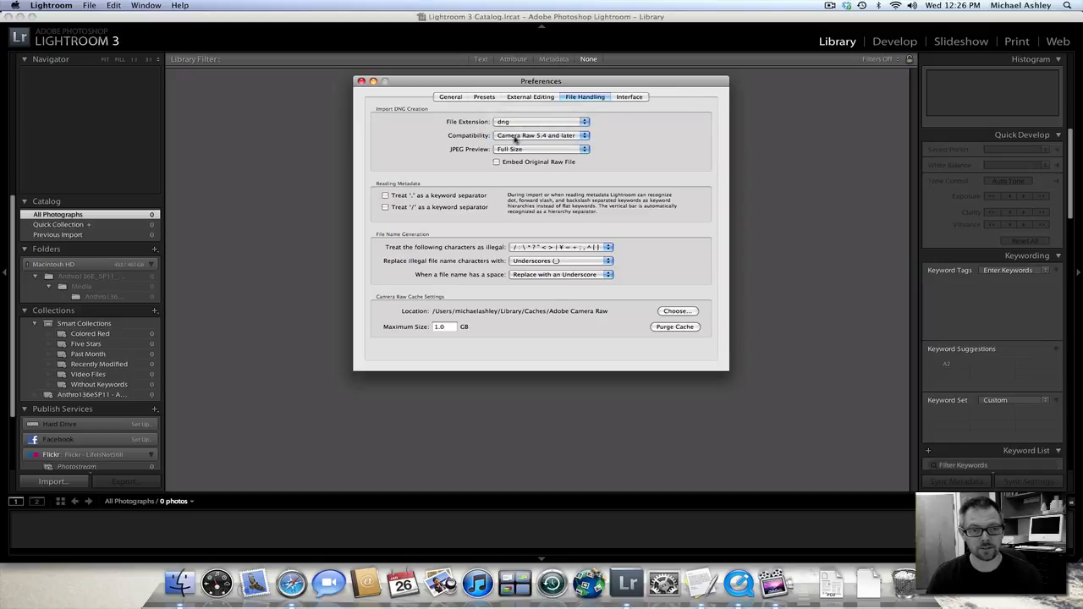
{"action": "left_click", "coordinate": [499, 151]}
{"action": "left_click", "coordinate": [506, 150]}
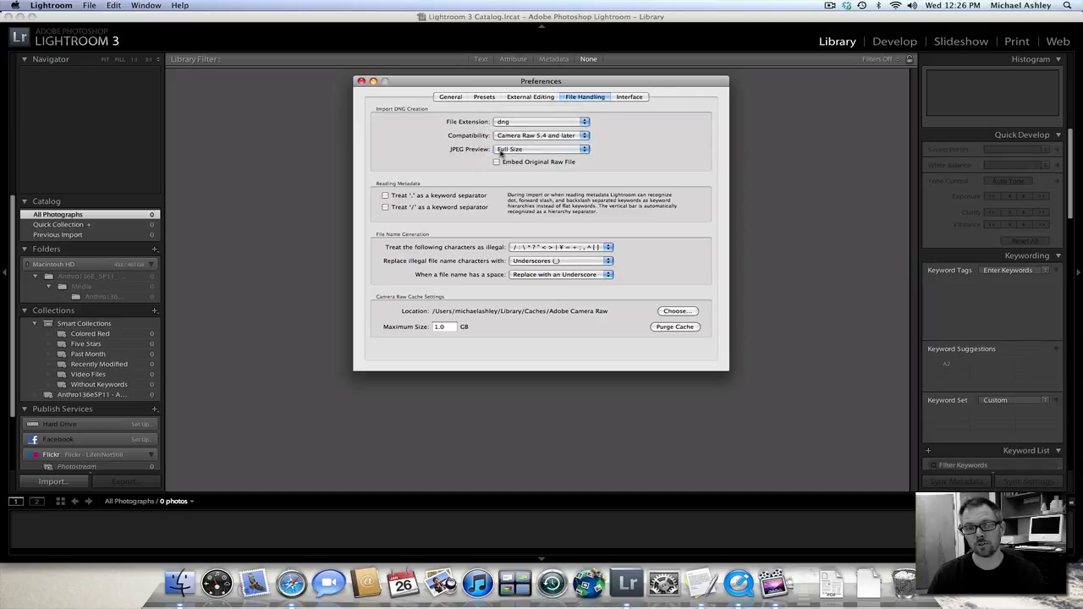
Recheck the external editing preferences and set file name generation to replace illegal characters and spaces with underscores.
{"action": "left_click", "coordinate": [529, 98]}
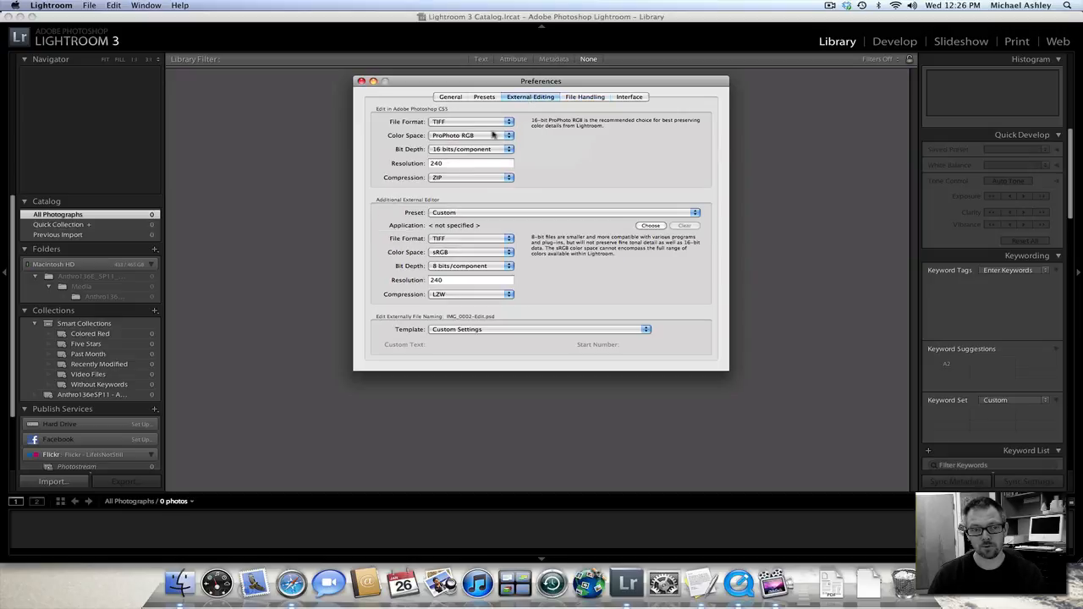
{"action": "left_click", "coordinate": [585, 98]}
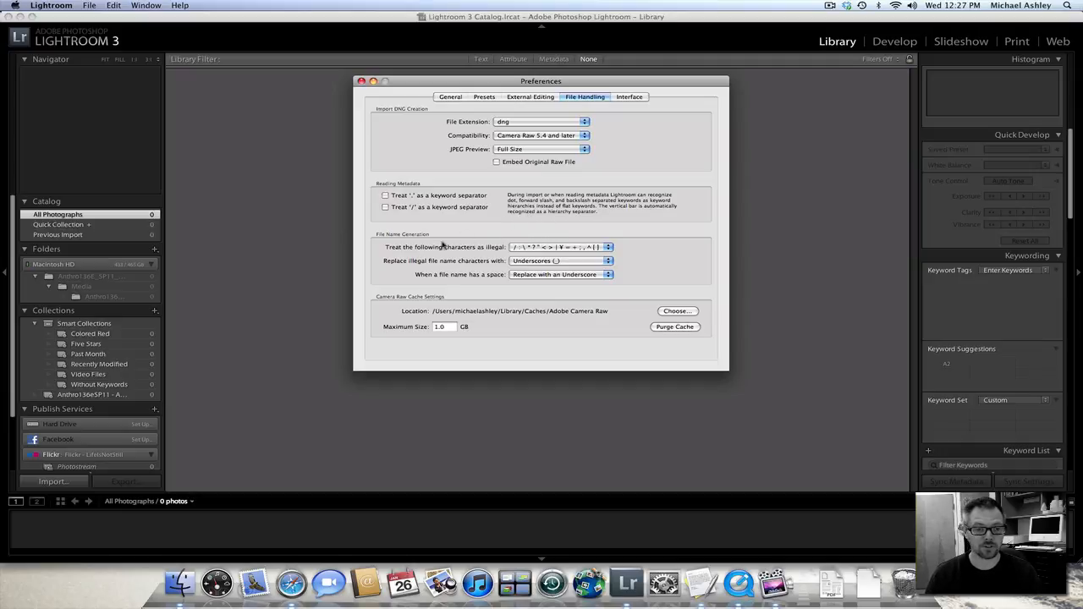
{"action": "left_click", "coordinate": [515, 247]}
{"action": "left_click", "coordinate": [516, 247]}
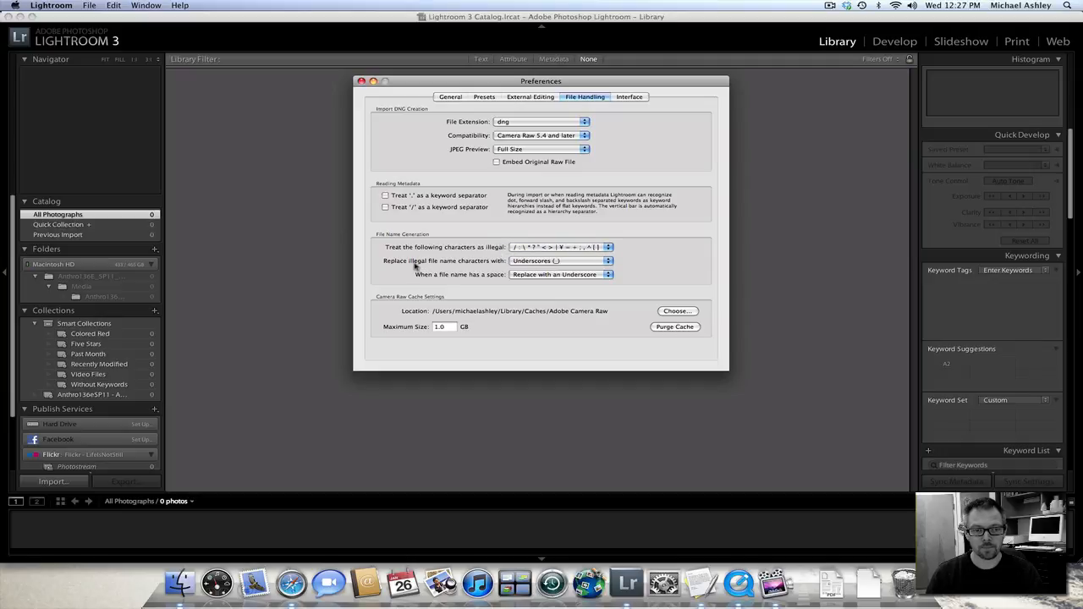
{"action": "left_click", "coordinate": [522, 264]}
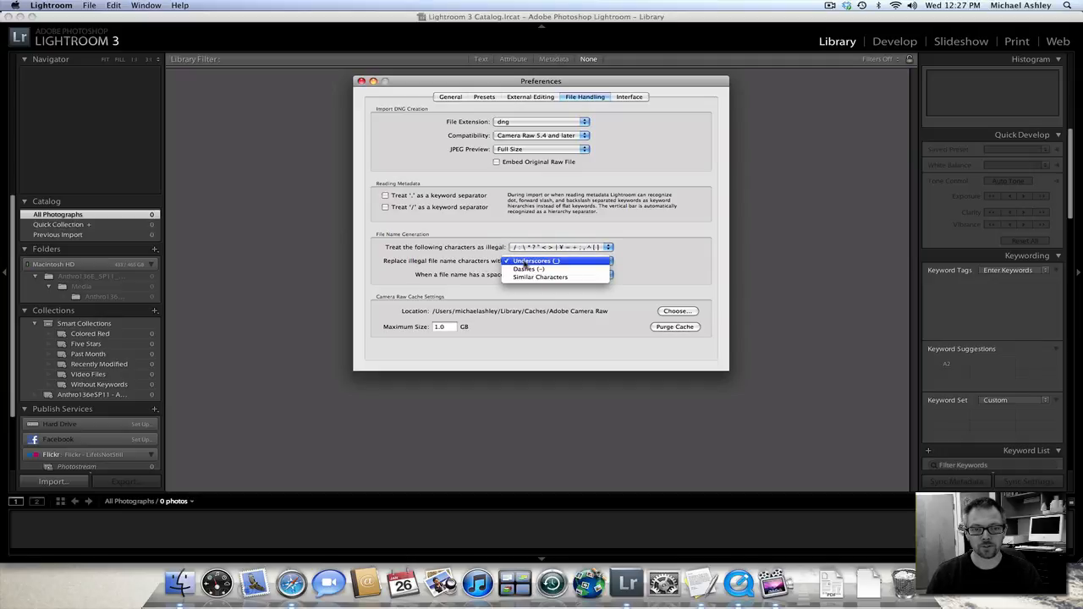
{"action": "left_click", "coordinate": [524, 262]}
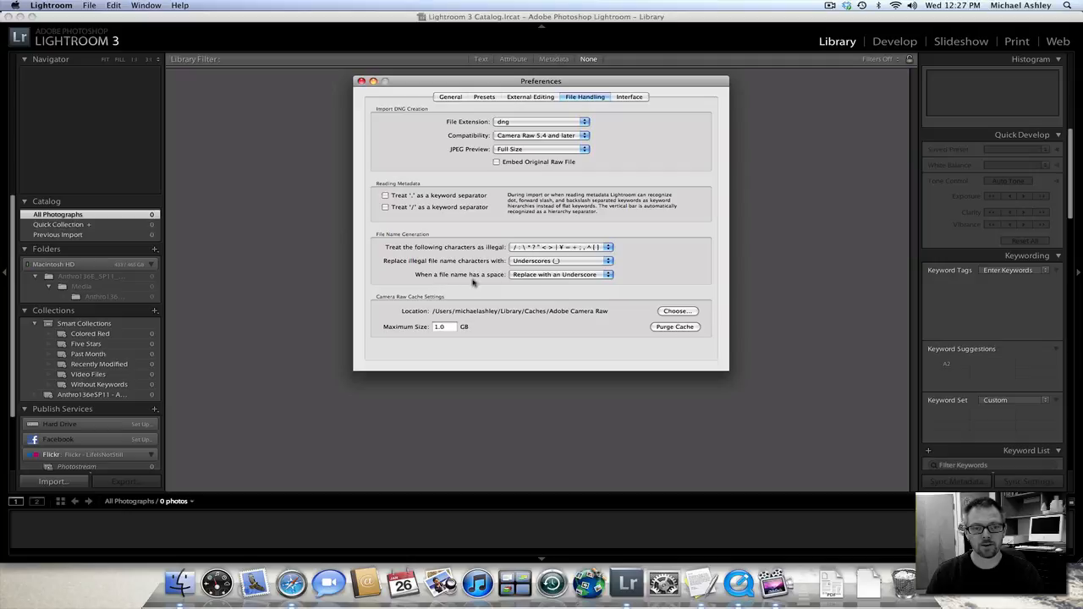
{"action": "left_click", "coordinate": [528, 278]}
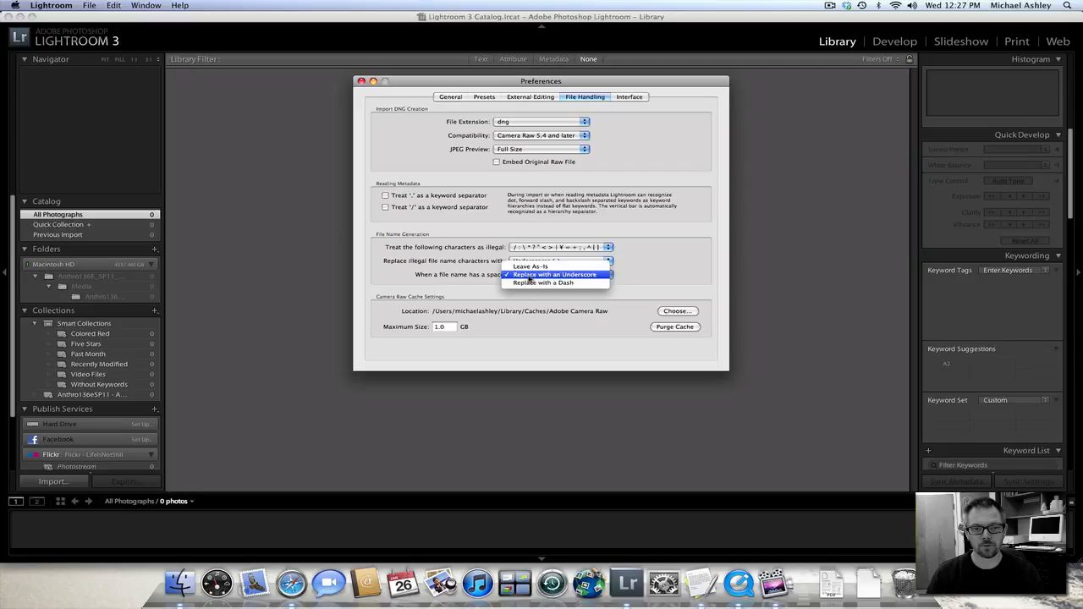
{"action": "left_click", "coordinate": [528, 278]}
Set the interface preferences to a Dark Gray Lights Out screen color and Atom panel end marks.
{"action": "left_click", "coordinate": [632, 97]}
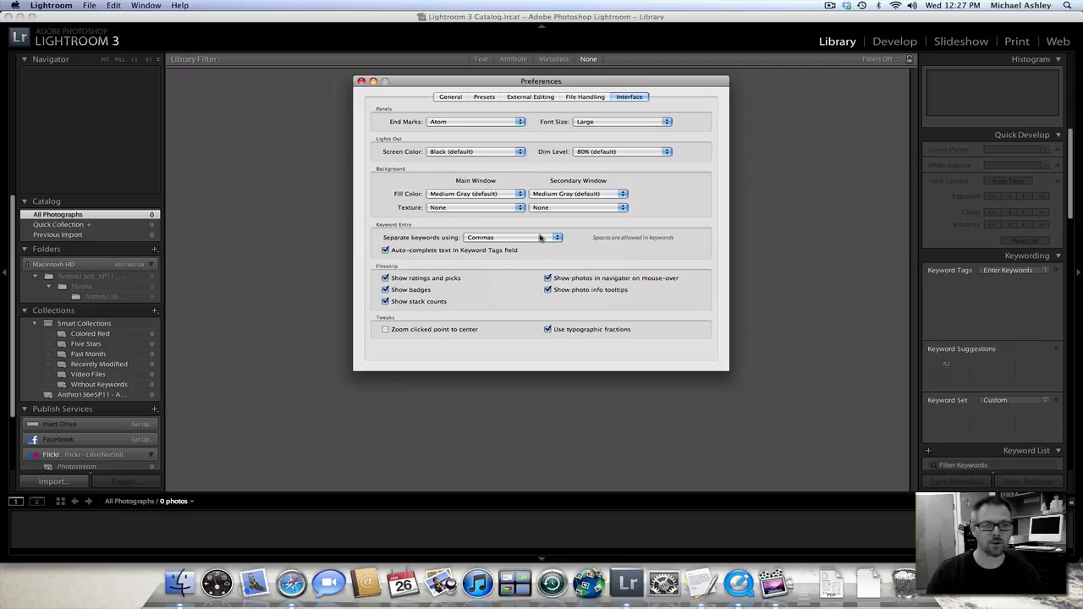
{"action": "left_click", "coordinate": [508, 152]}
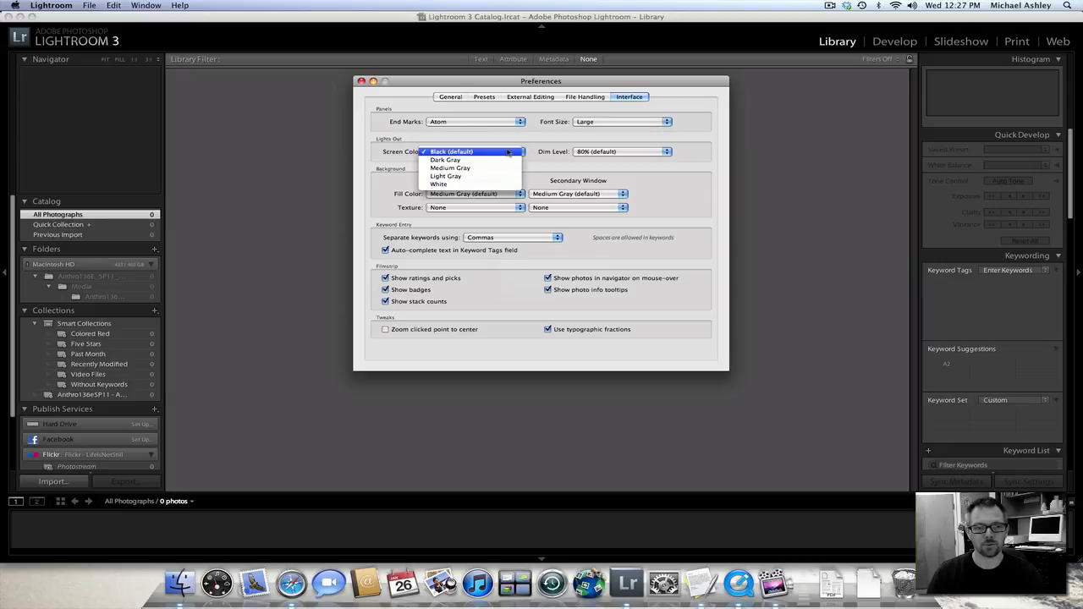
{"action": "left_click", "coordinate": [480, 160]}
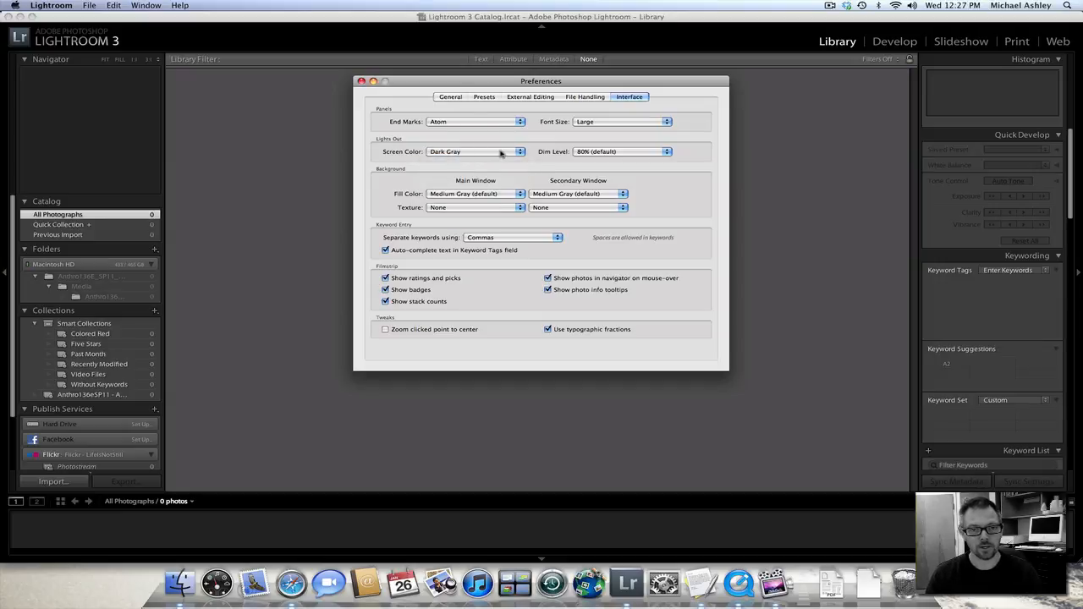
{"action": "left_click", "coordinate": [441, 122]}
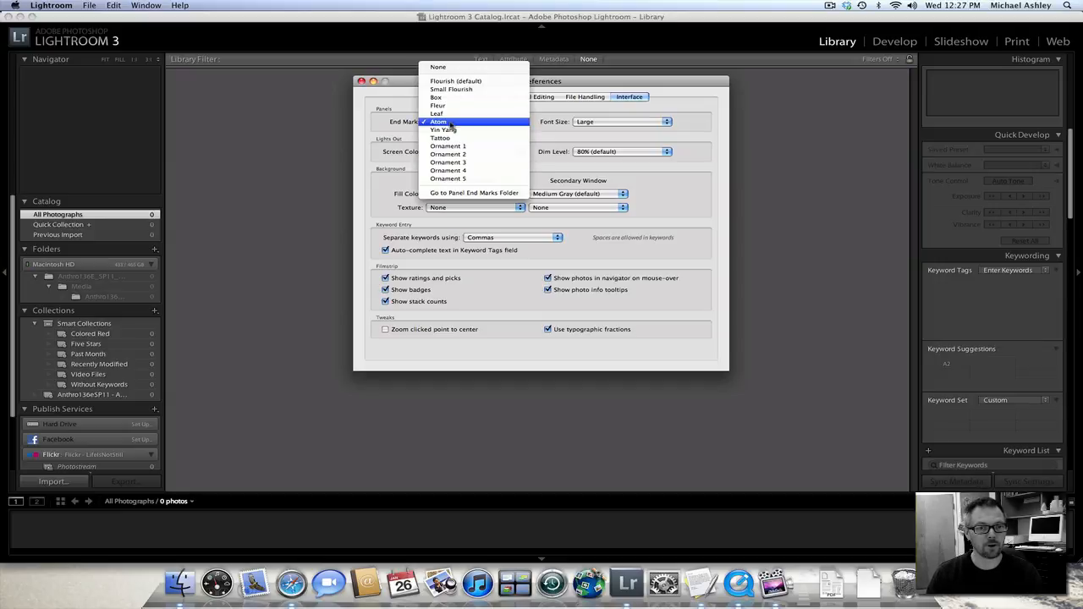
{"action": "left_click", "coordinate": [450, 125]}
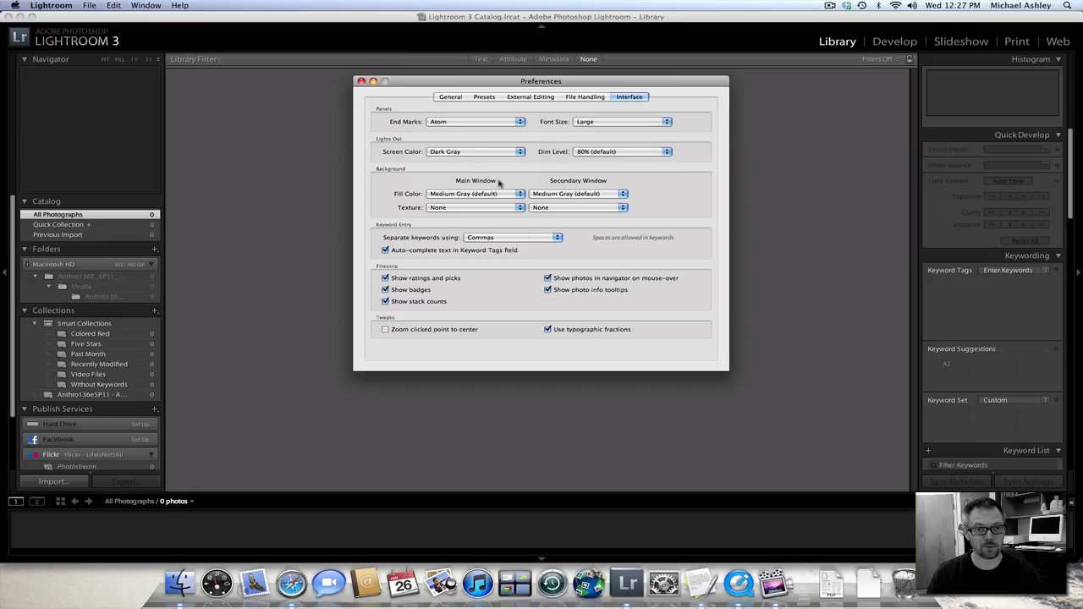
Open the Catalog Settings from the general preferences and examine the catalog's information and backup frequency options.
{"action": "left_click", "coordinate": [449, 99]}
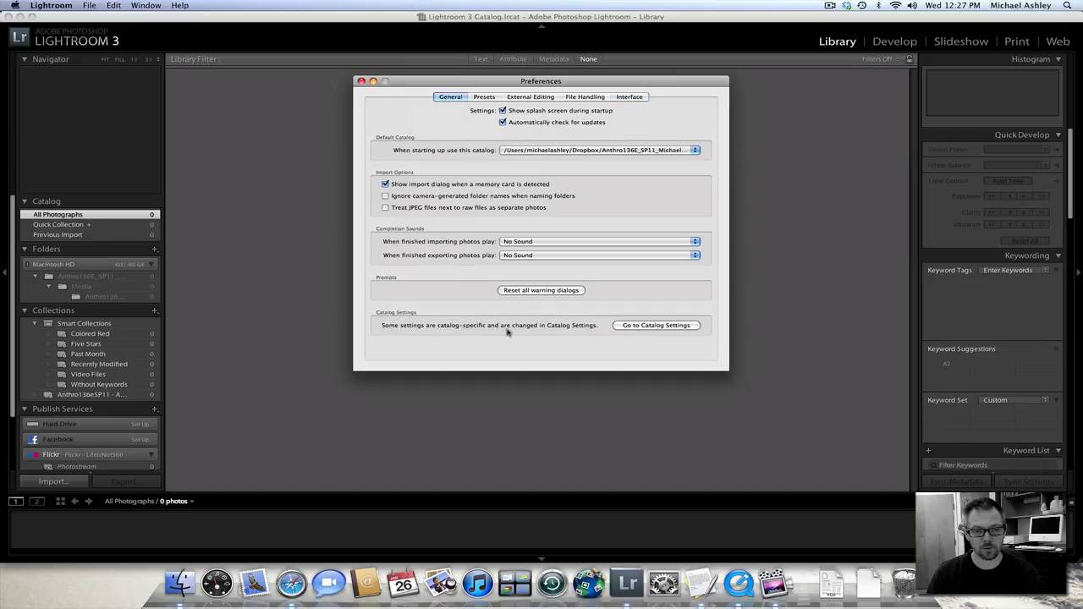
{"action": "left_click", "coordinate": [636, 327]}
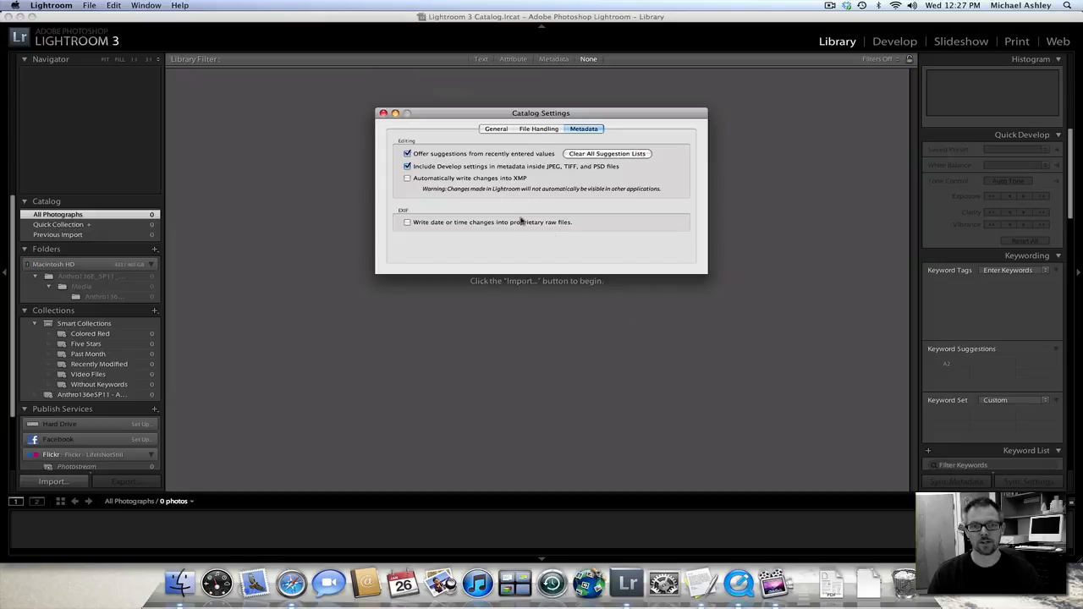
{"action": "left_click", "coordinate": [499, 131]}
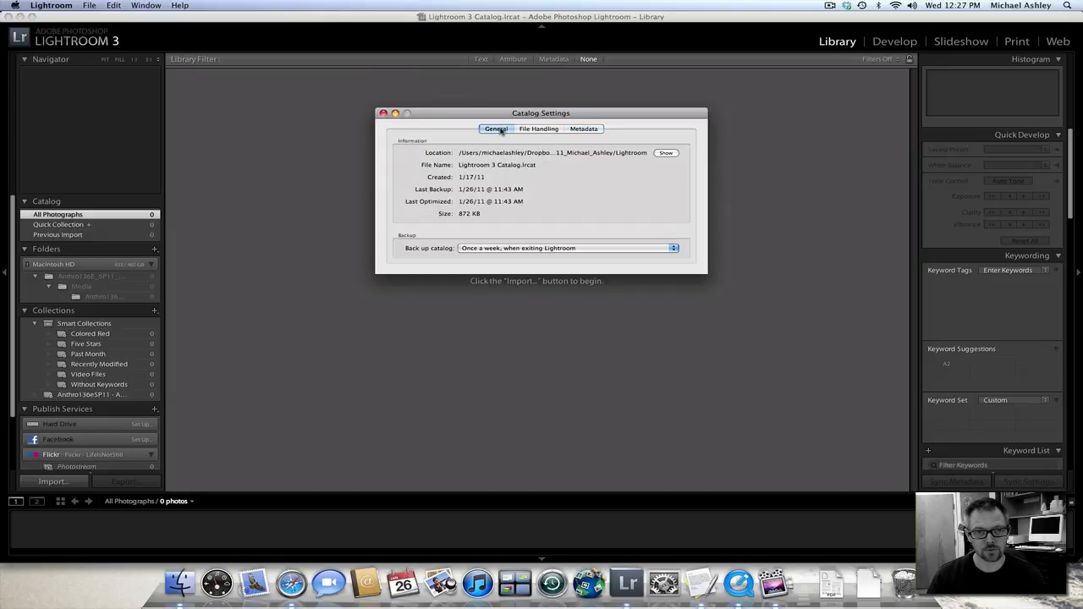
{"action": "left_click", "coordinate": [487, 250]}
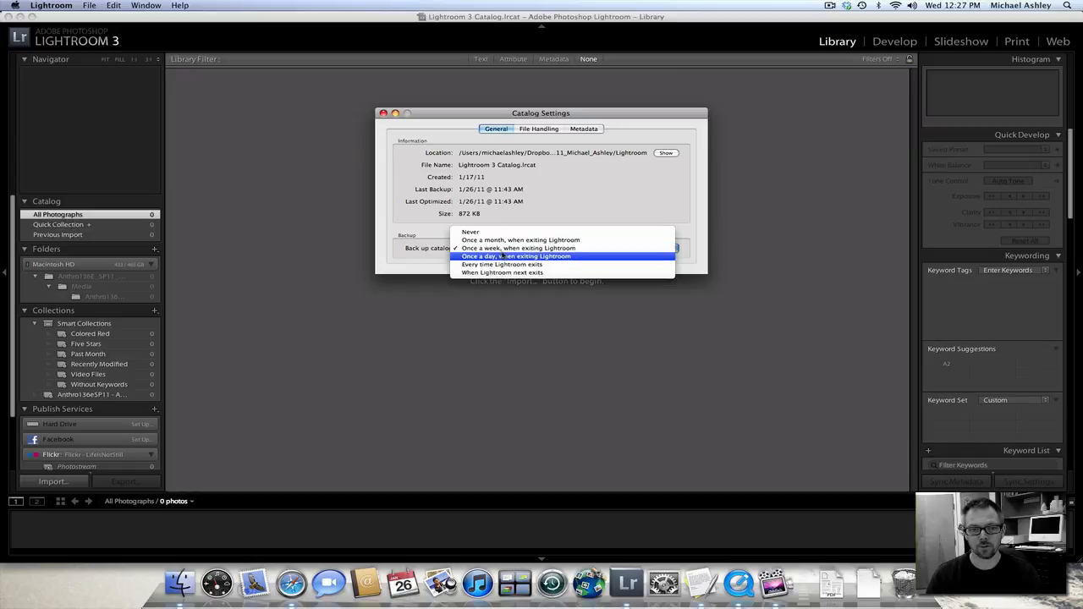
{"action": "left_click", "coordinate": [530, 215]}
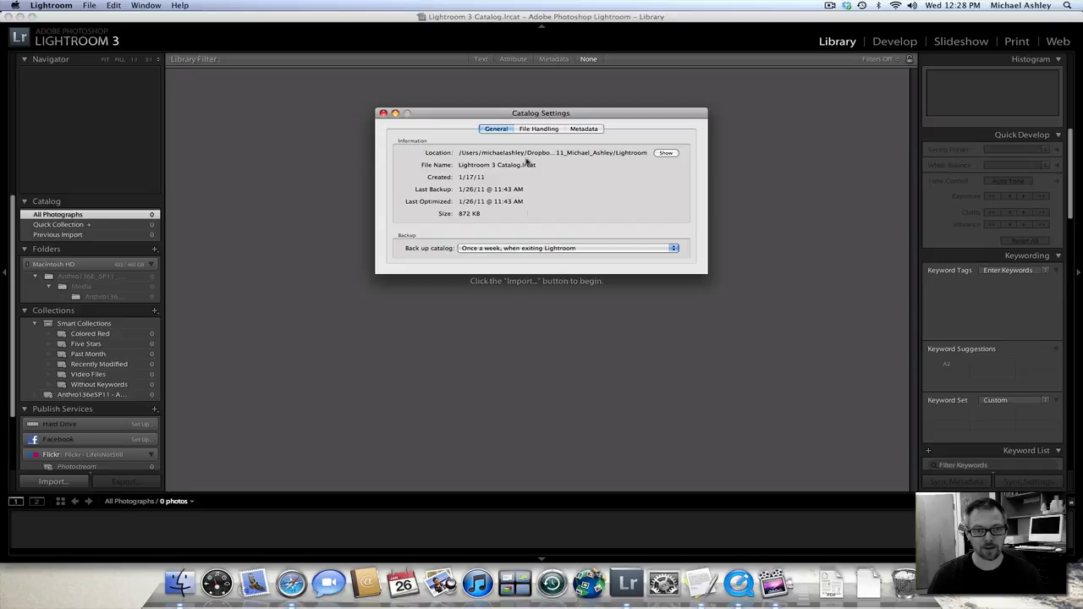
Set the catalog's preview quality to High and 1:1 preview discarding to After 30 Days, and close Catalog Settings after checking the metadata options.
{"action": "left_click", "coordinate": [533, 129]}
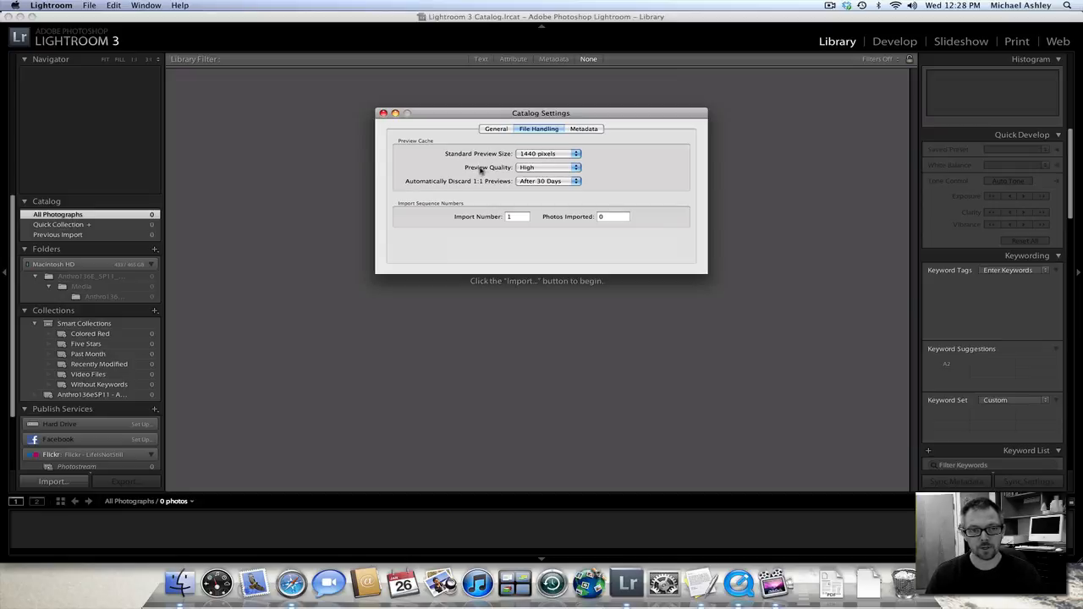
{"action": "left_click", "coordinate": [540, 171]}
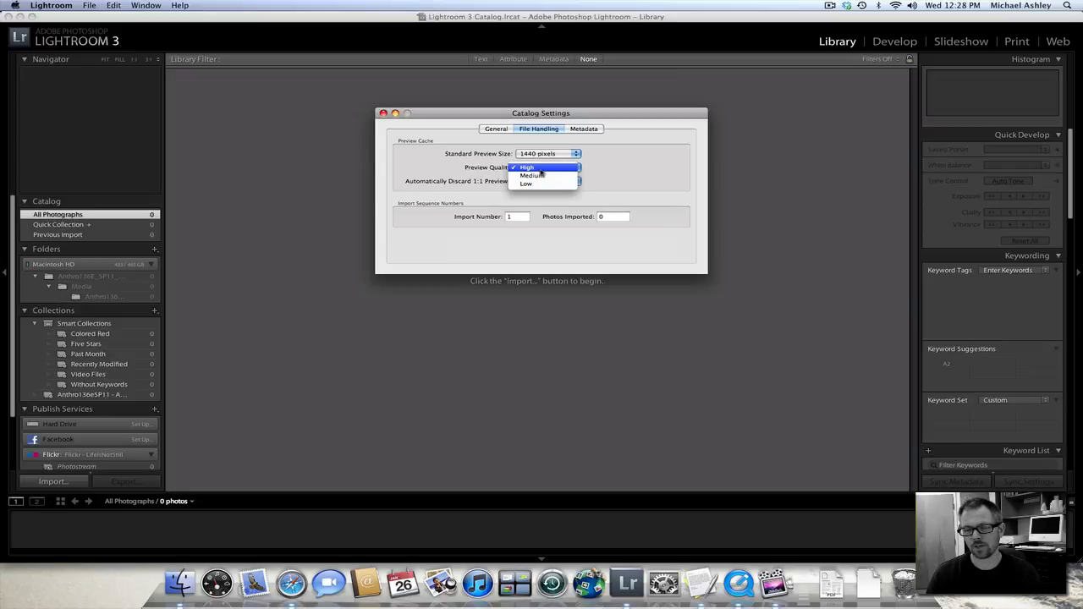
{"action": "left_click", "coordinate": [550, 168]}
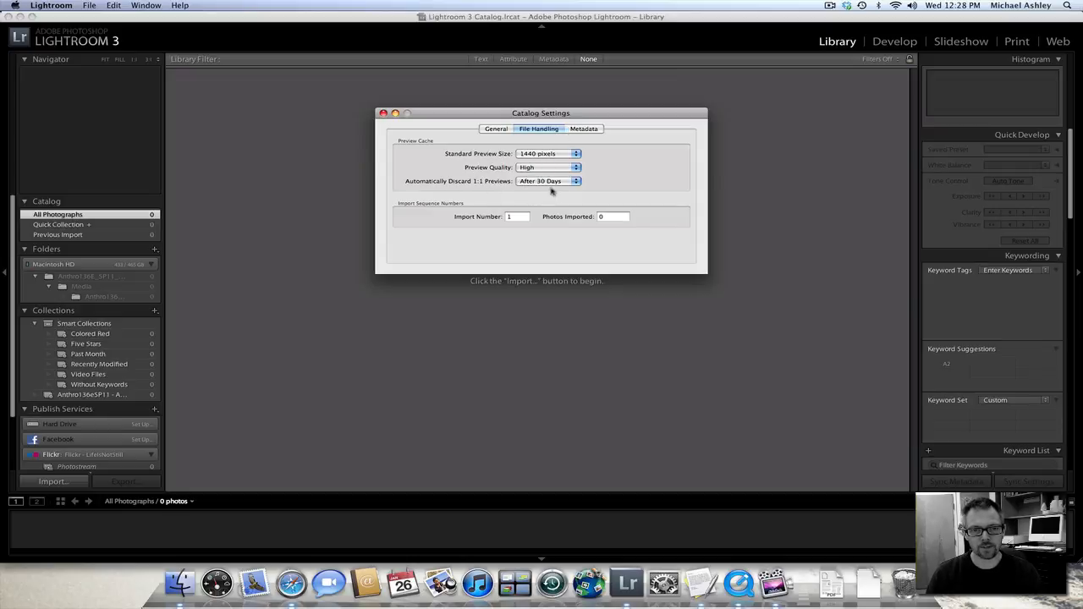
{"action": "left_click", "coordinate": [554, 181]}
{"action": "left_click", "coordinate": [555, 182]}
{"action": "left_click", "coordinate": [583, 129]}
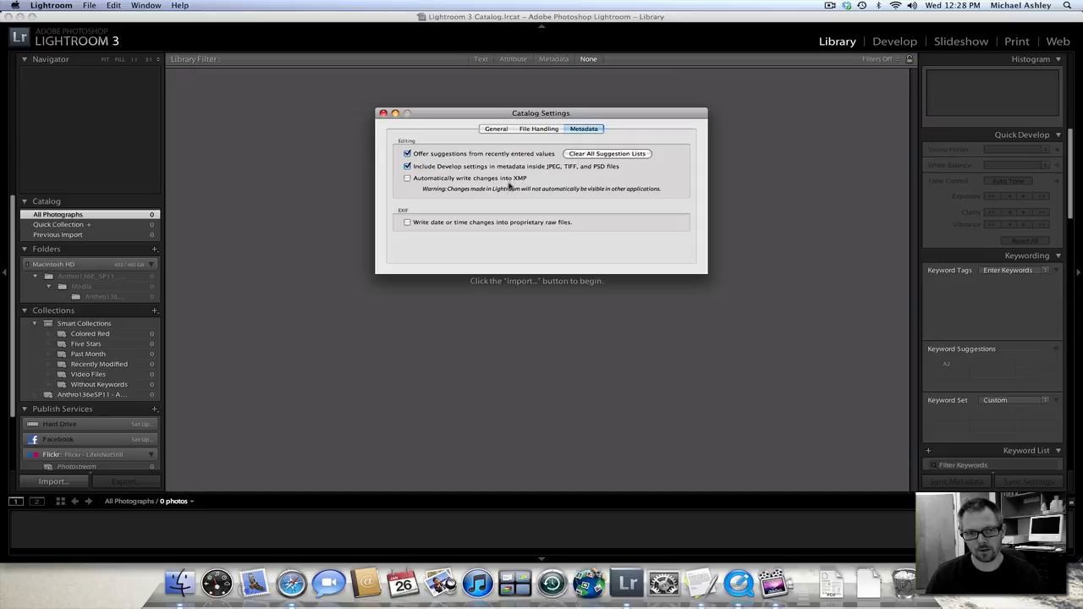
{"action": "left_click", "coordinate": [383, 112]}
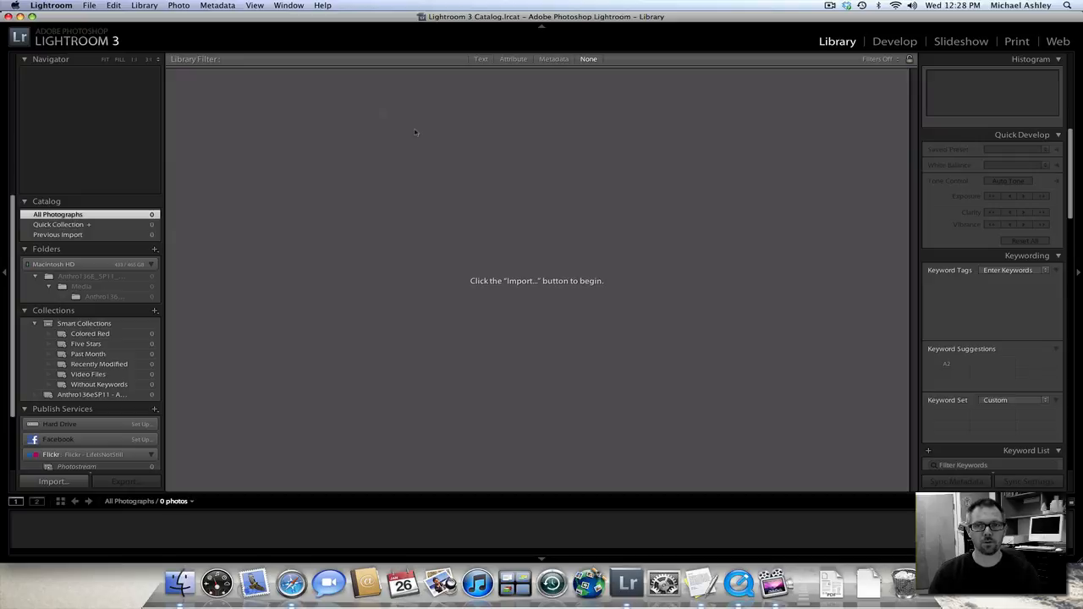